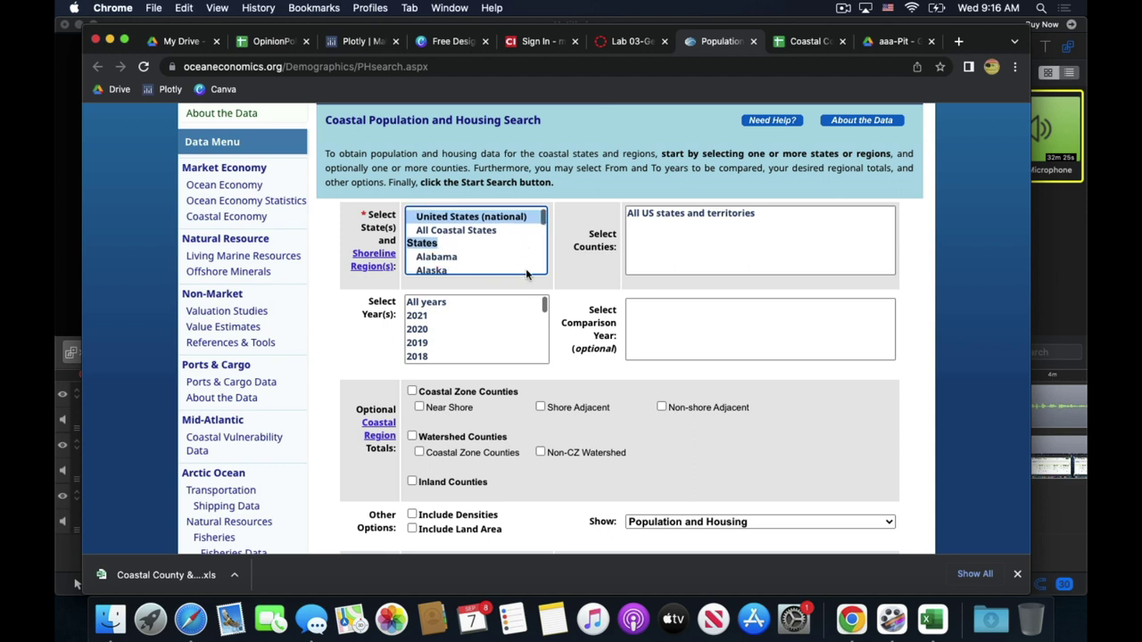
Choose California as the state in the Coastal Population and Housing search form.
scroll(500, 259, "up", 2)
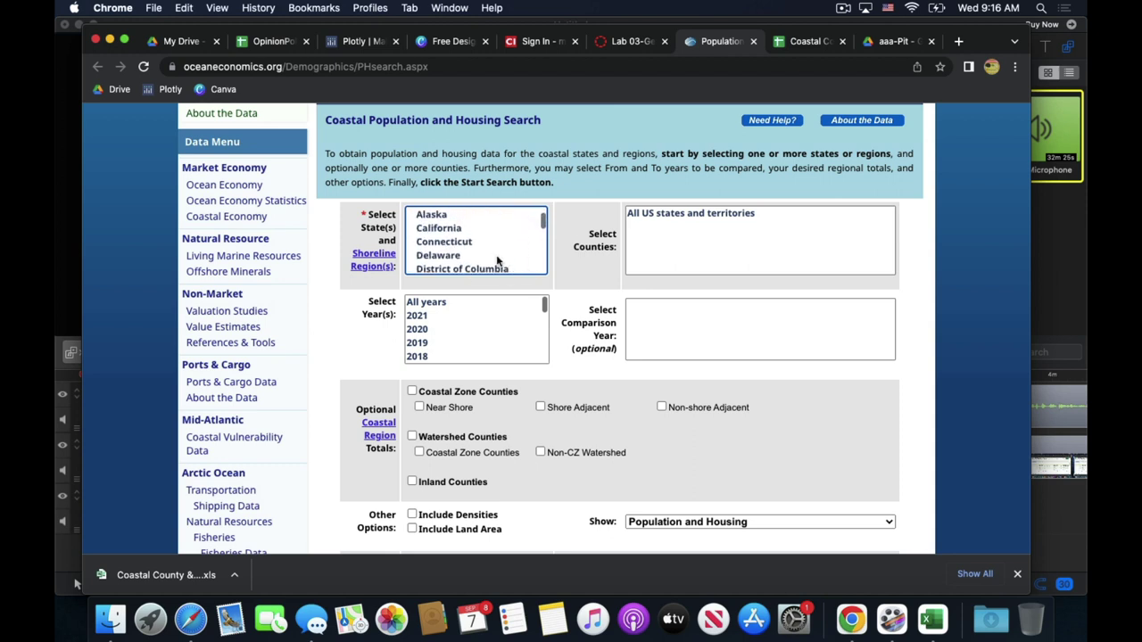
right_click(457, 226)
left_click(453, 230)
left_click(452, 231)
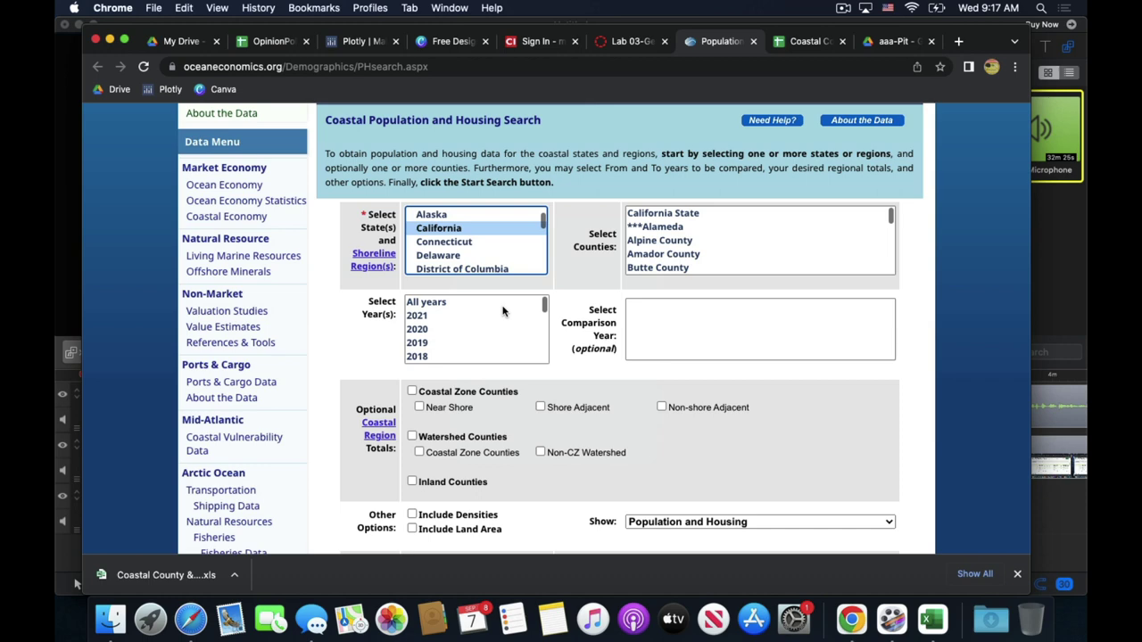
Open the downloadable US Census data linked under Inland vs. Coastal City Growth in the Lab 03 assignment.
left_click(629, 41)
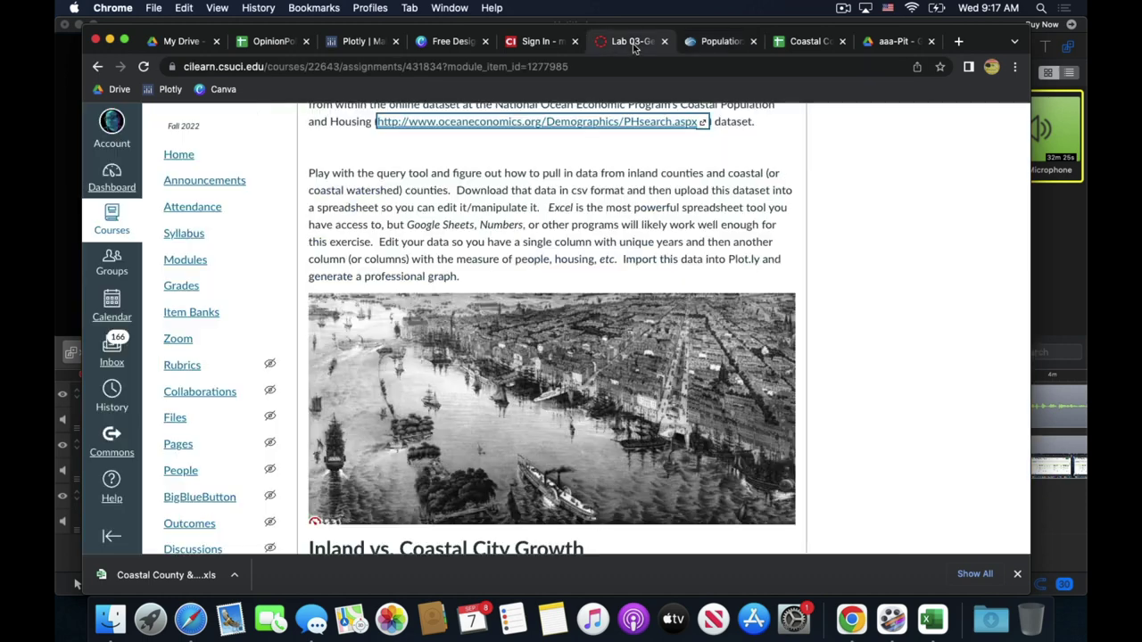
scroll(687, 238, "down", 2)
scroll(705, 285, "up", 4)
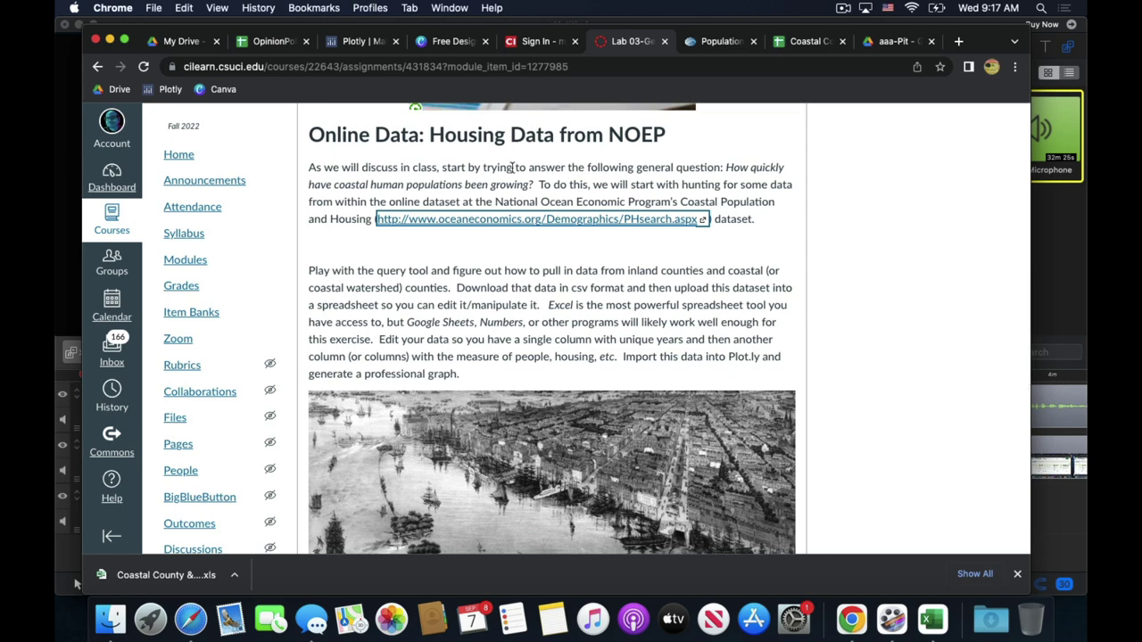
scroll(581, 335, "down", 5)
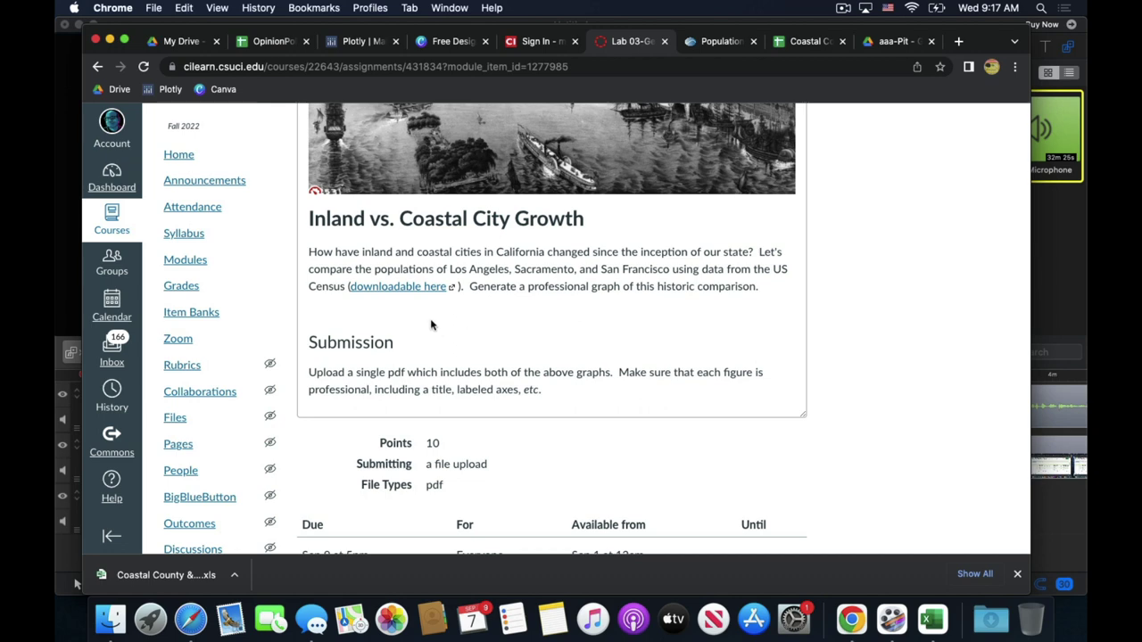
left_click(415, 286)
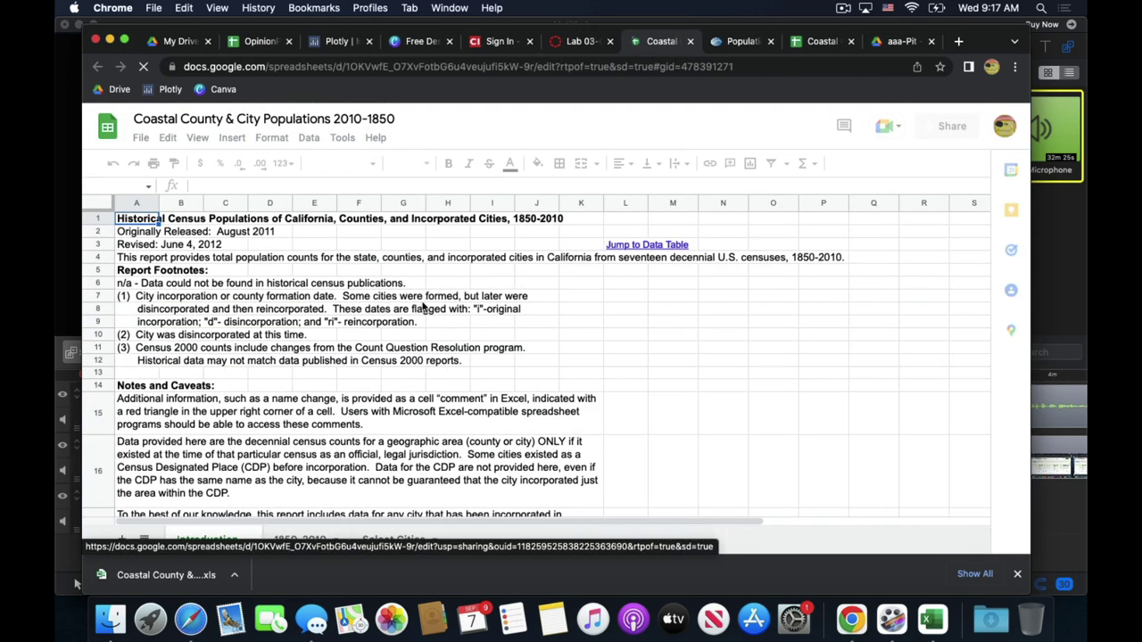
Read through the report footnotes, notes and caveats on the census spreadsheet's Introduction sheet.
scroll(424, 307, "down", 5)
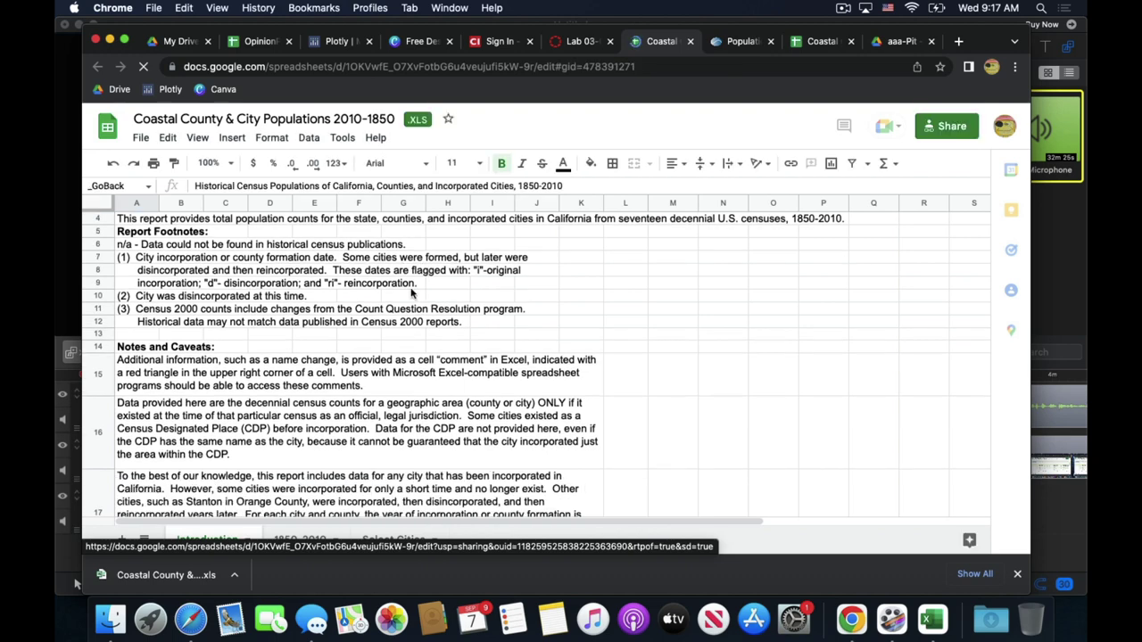
scroll(435, 386, "down", 1)
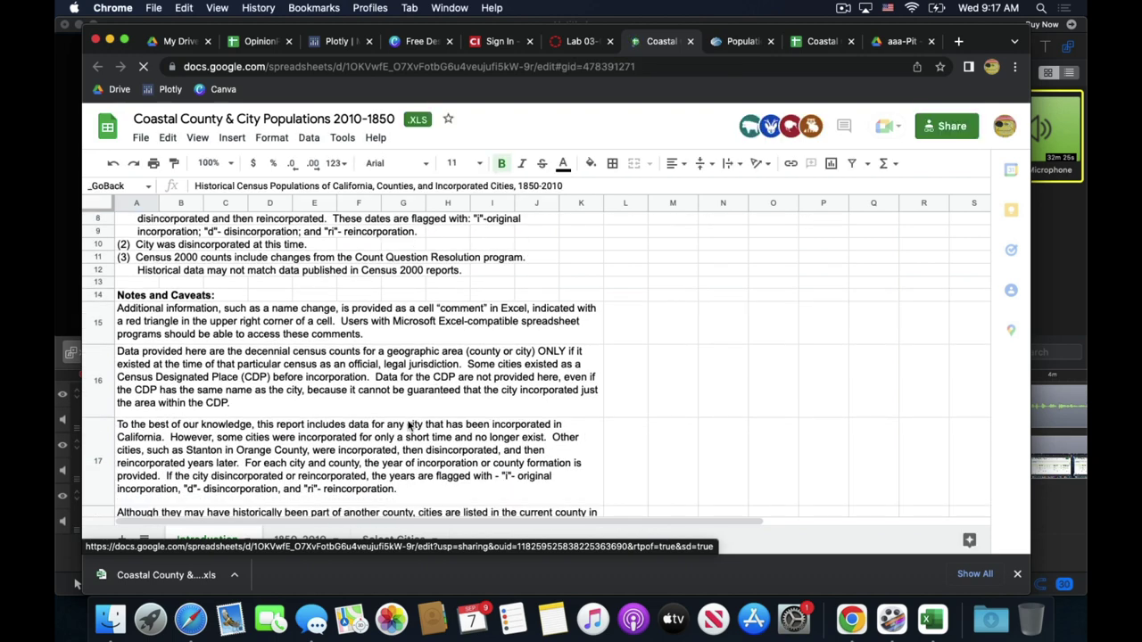
scroll(400, 428, "up", 3)
scroll(399, 437, "down", 5)
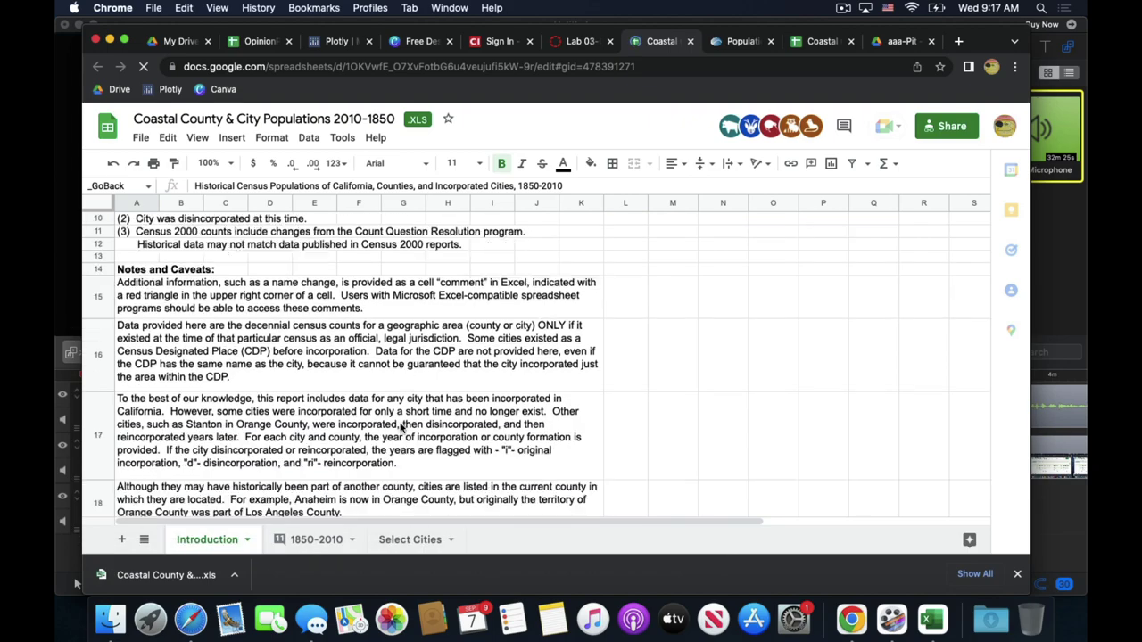
scroll(396, 451, "up", 3)
scroll(396, 451, "up", 3)
scroll(396, 450, "down", 10)
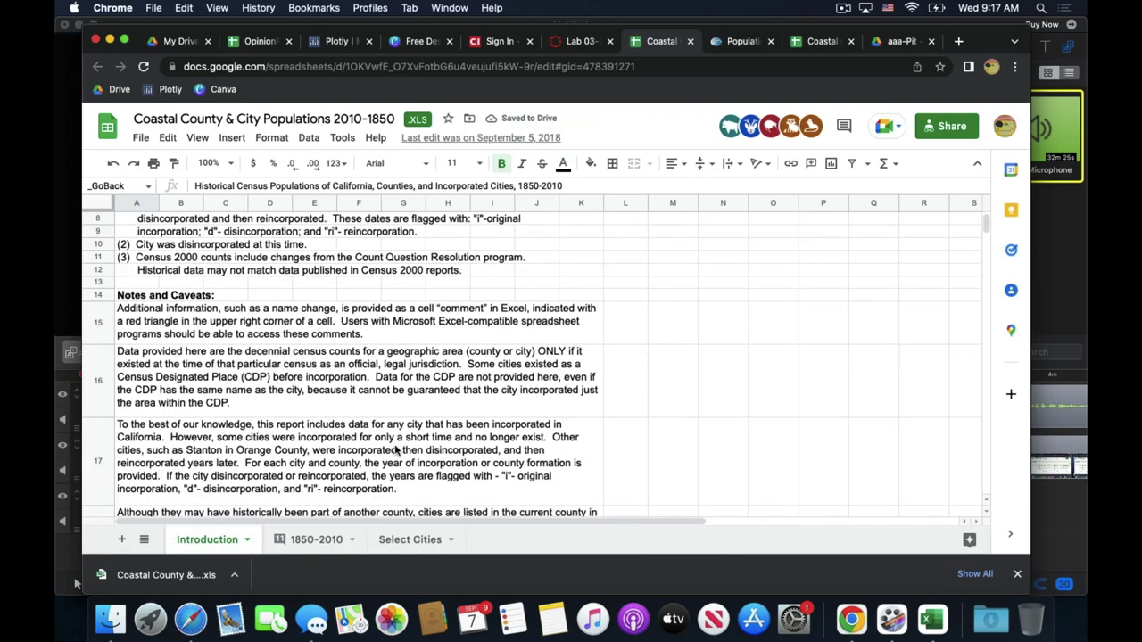
scroll(397, 450, "up", 10)
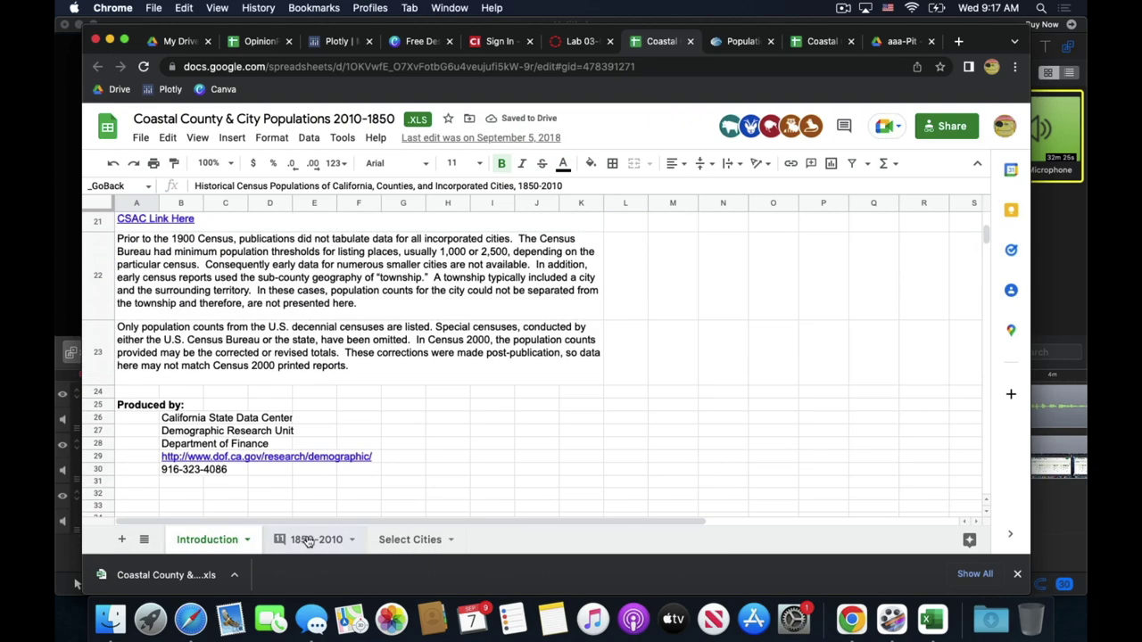
Examine the 1850-2010 sheet and the city population and growth tables on the Select Cities sheet.
left_click(308, 540)
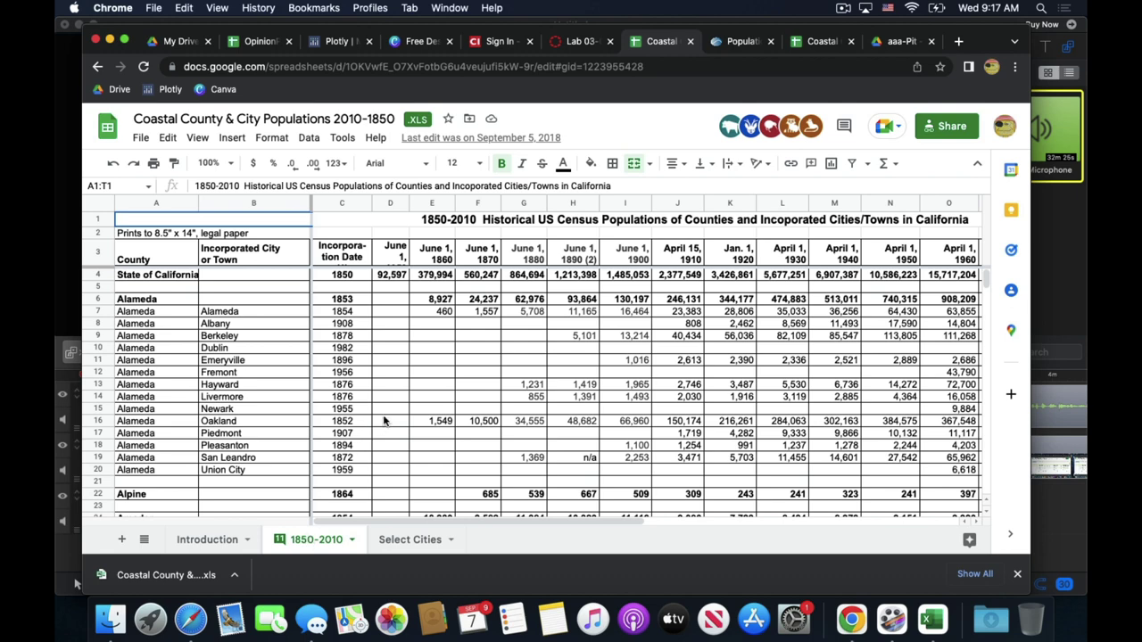
left_click(402, 539)
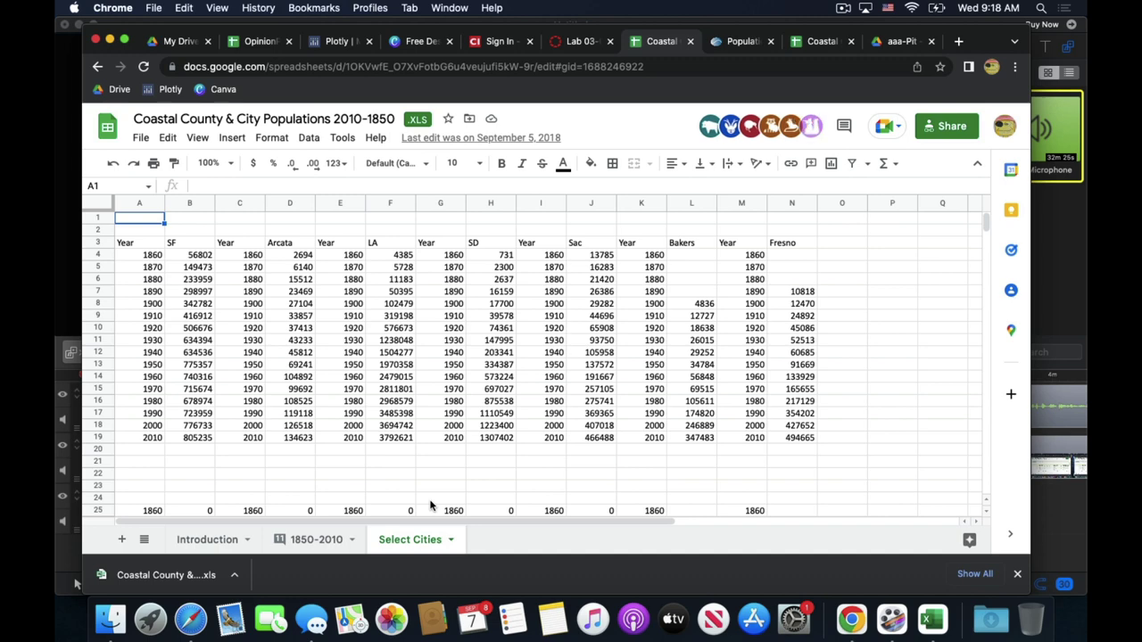
scroll(430, 506, "down", 2)
scroll(430, 506, "right", 1)
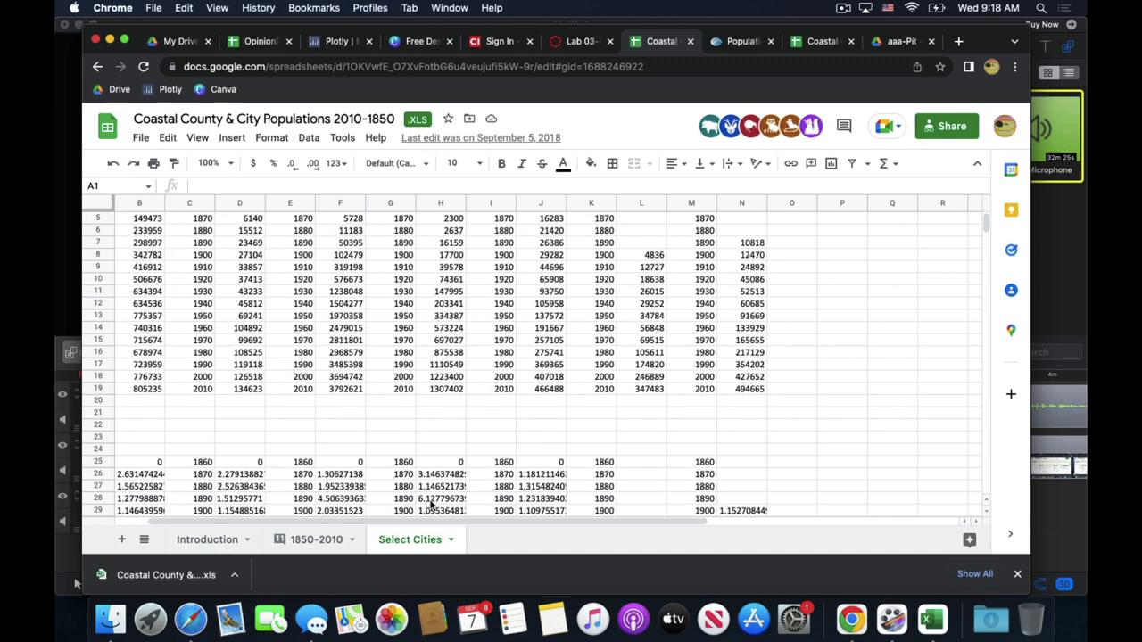
scroll(430, 506, "down", 8)
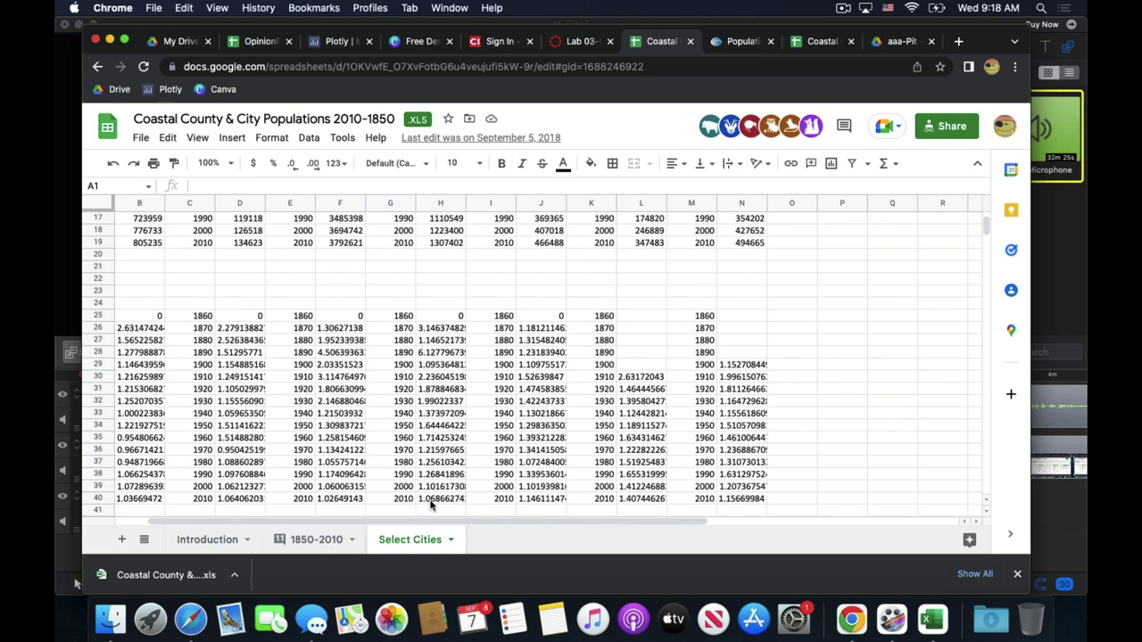
scroll(430, 506, "up", 10)
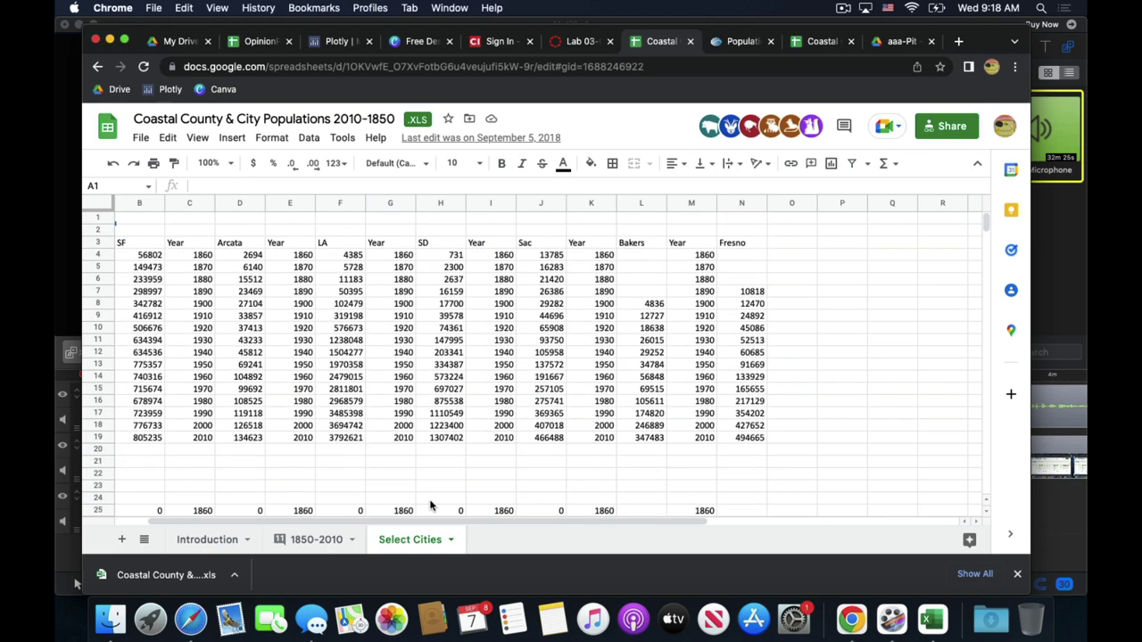
left_click(446, 258)
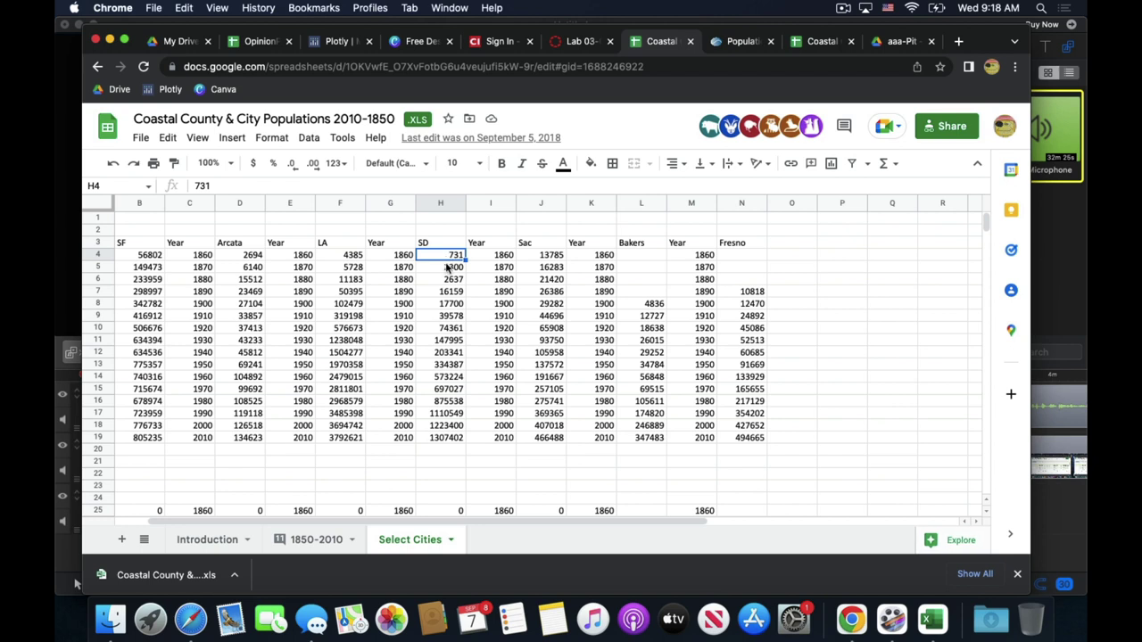
scroll(447, 267, "right", 2)
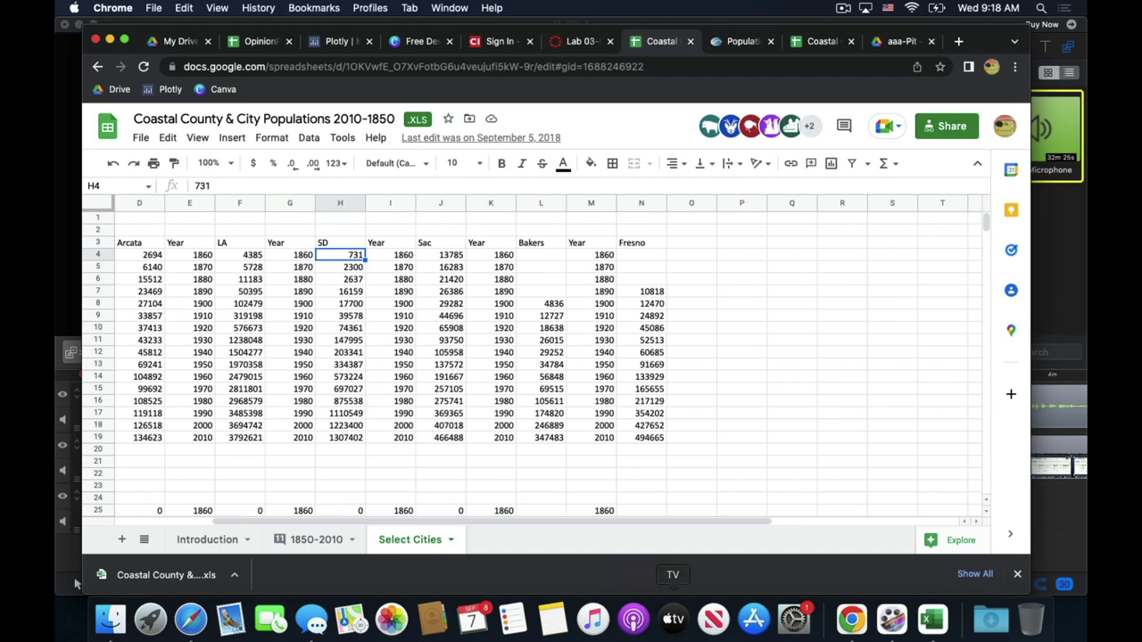
Switch to Excel and check the name and location of the Coastal County & City Populations 2010-1850.xls workbook.
left_click(931, 622)
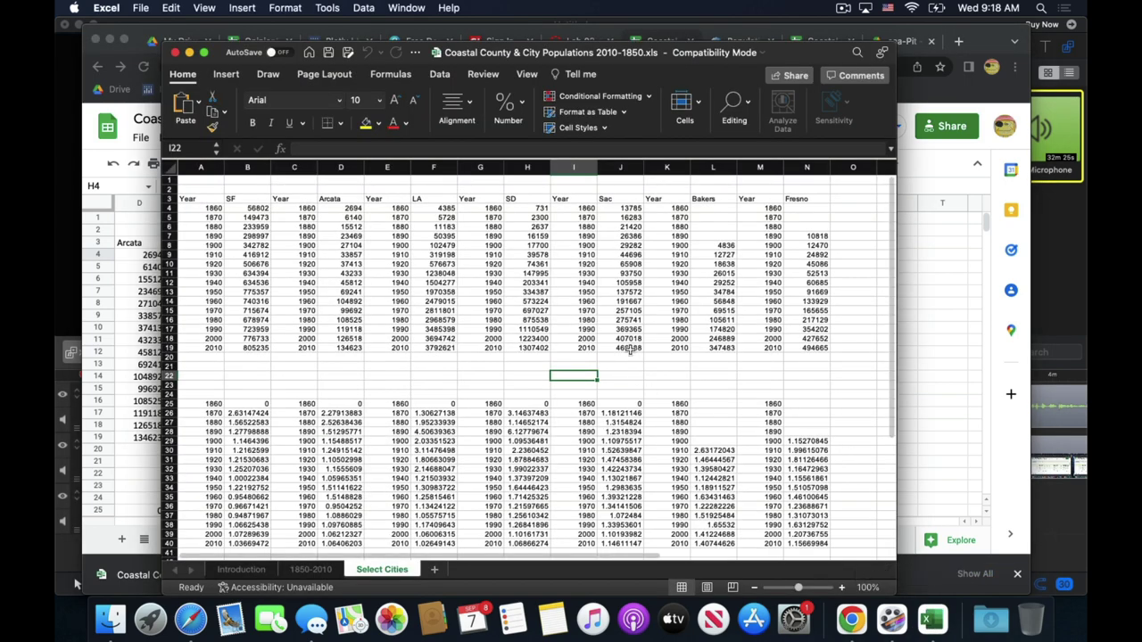
left_click(634, 62)
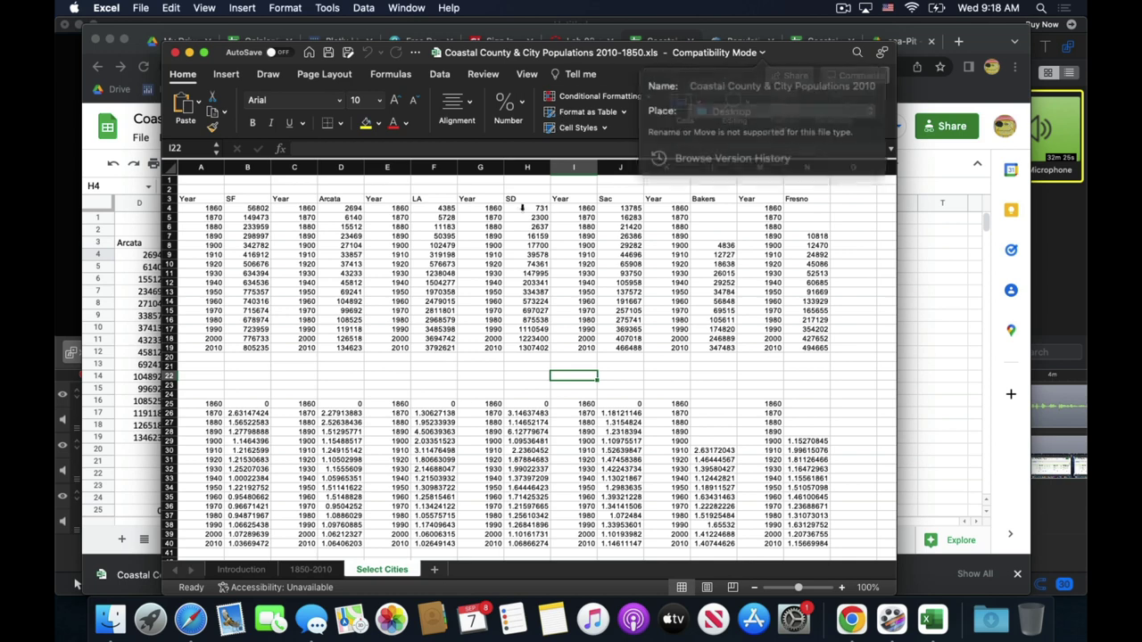
left_click(407, 8)
left_click(417, 8)
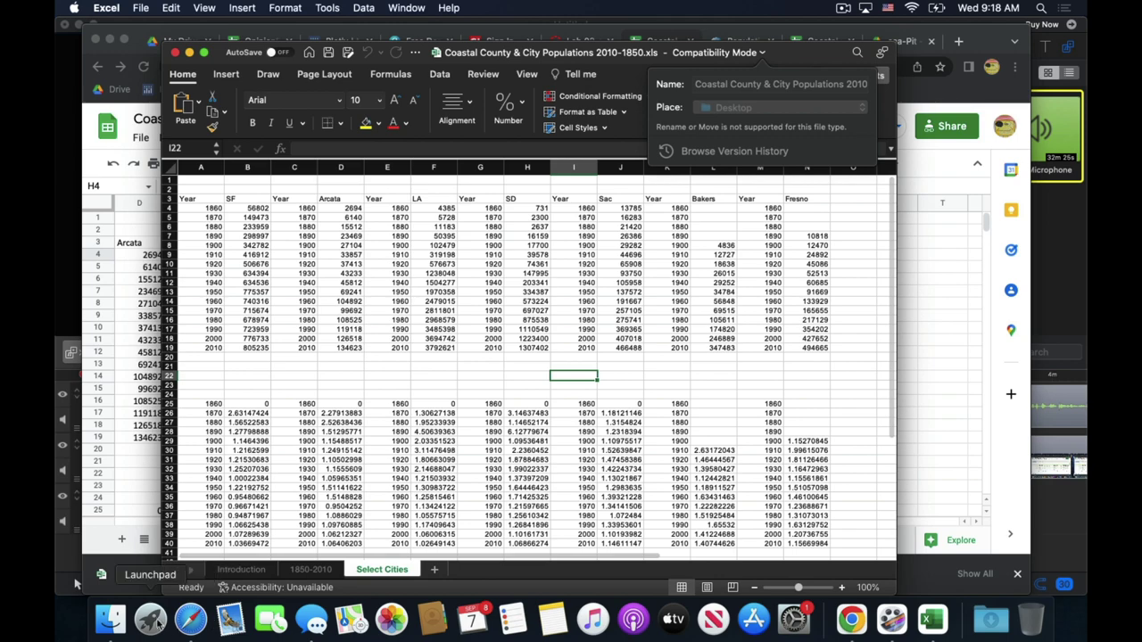
Locate the Coastal County & City Populations 2010-1850.xls file on the Desktop in Finder and open it in Excel.
left_click(121, 624)
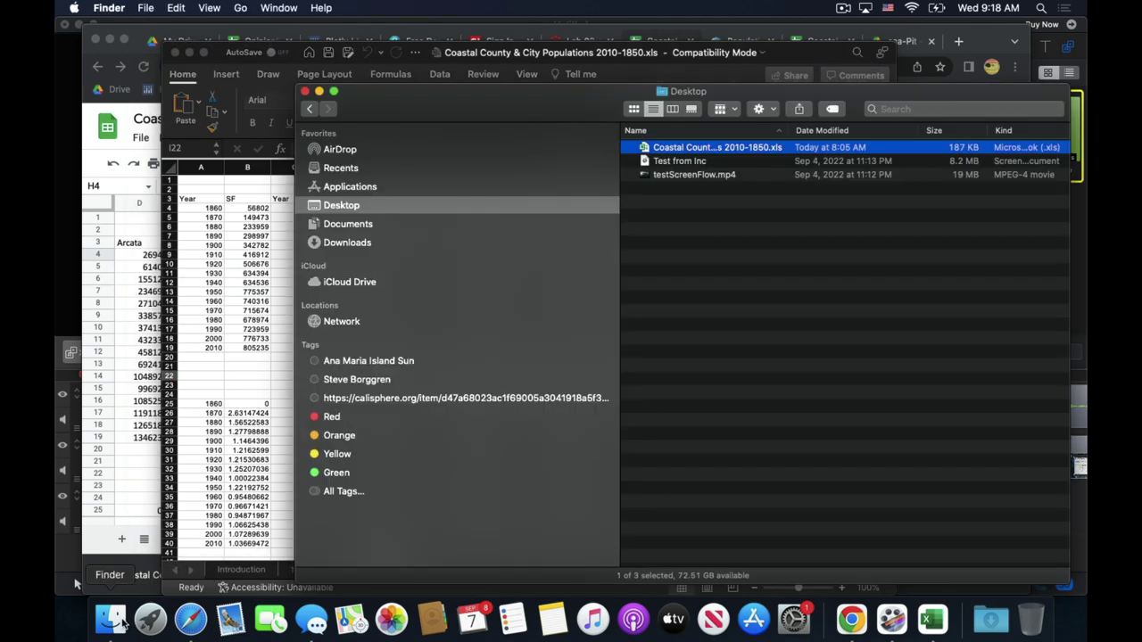
double_click(664, 153)
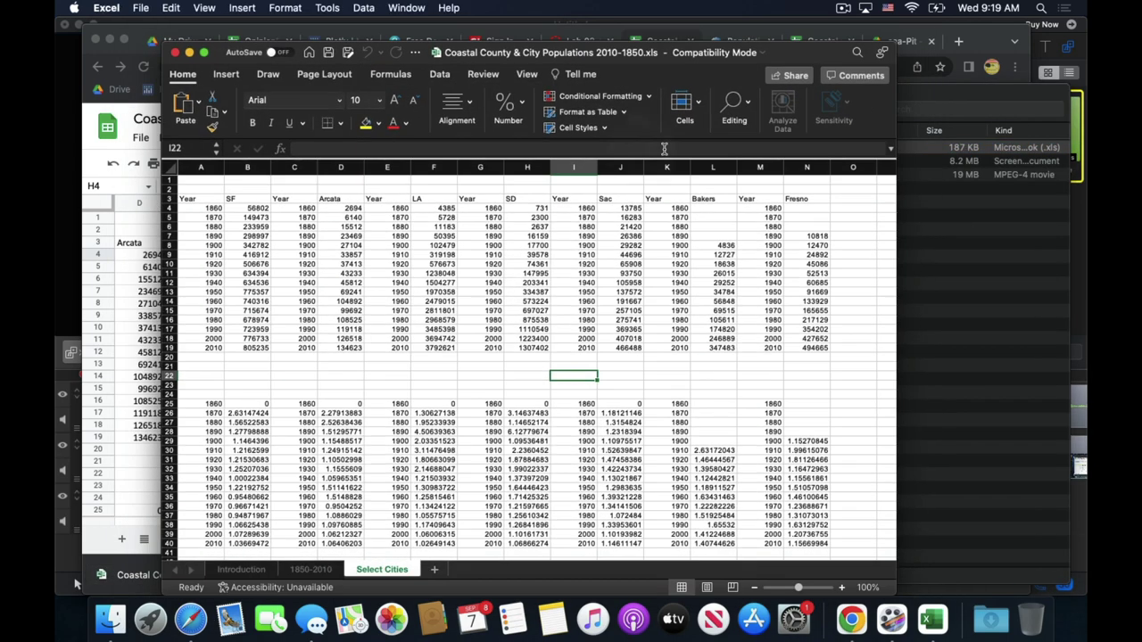
left_click(930, 410)
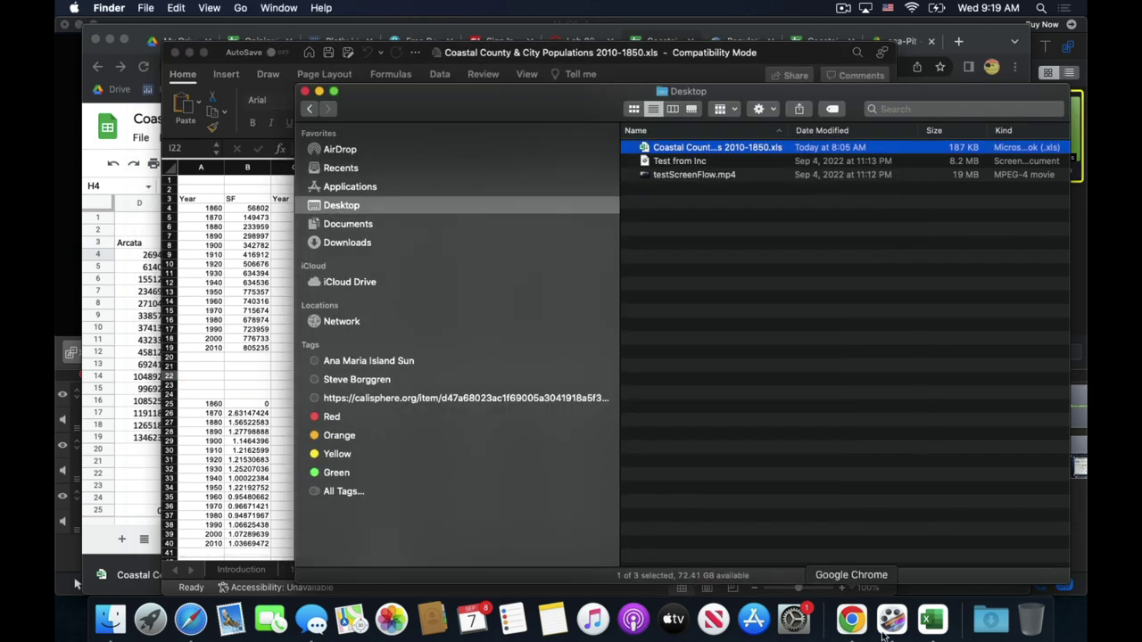
left_click(932, 631)
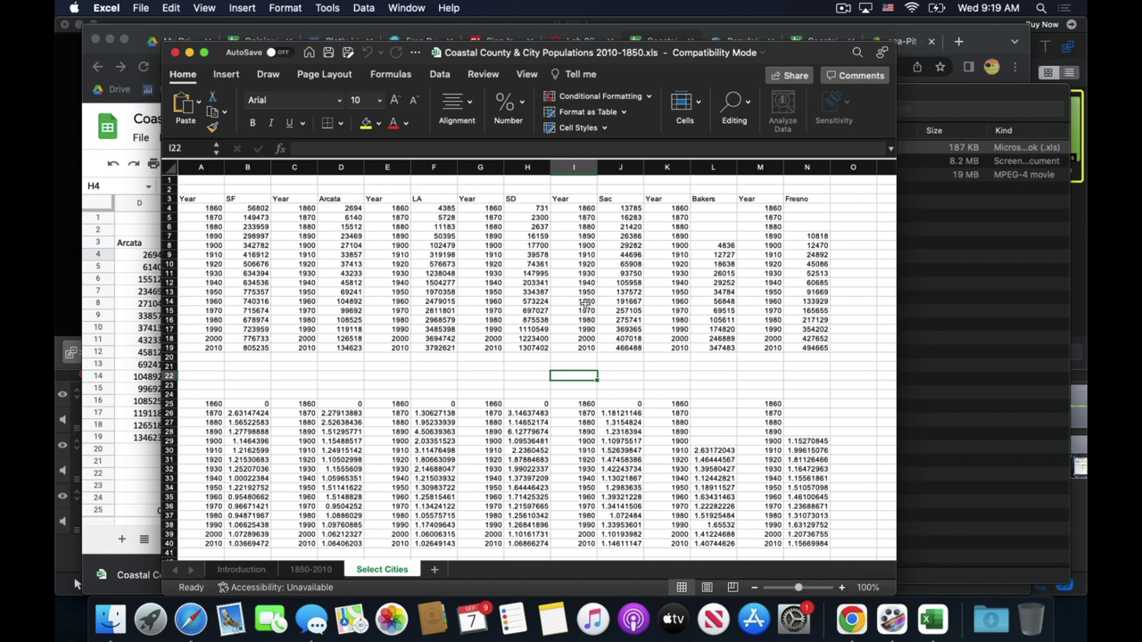
Look at the Introduction sheet, and select rows 4 through 19 of the population data on the Select Cities sheet.
left_click(254, 572)
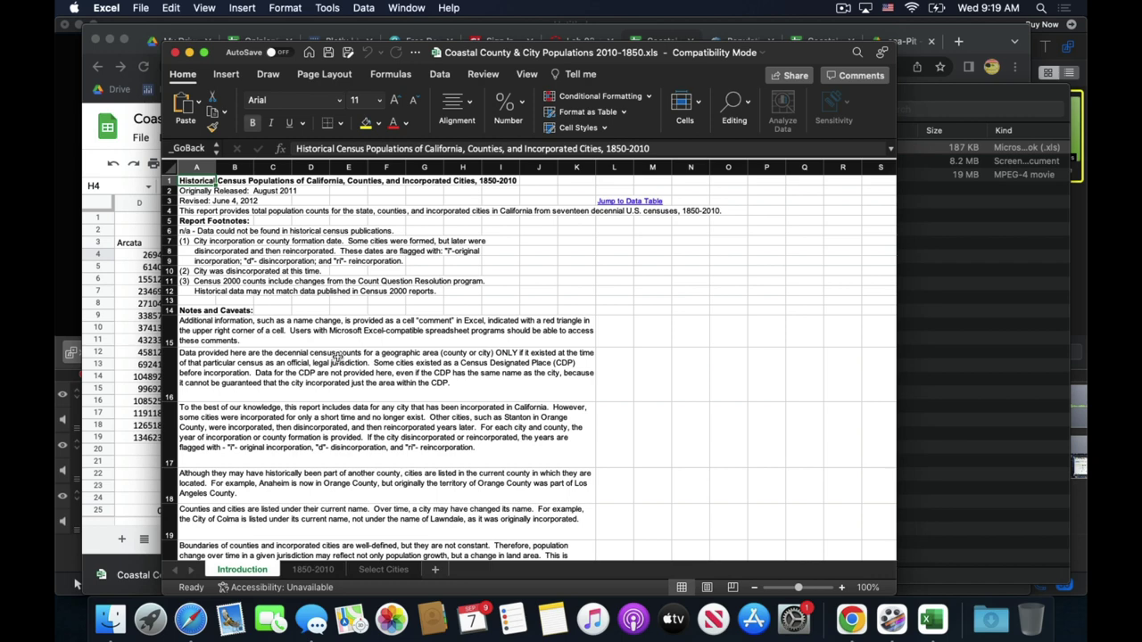
left_click(384, 570)
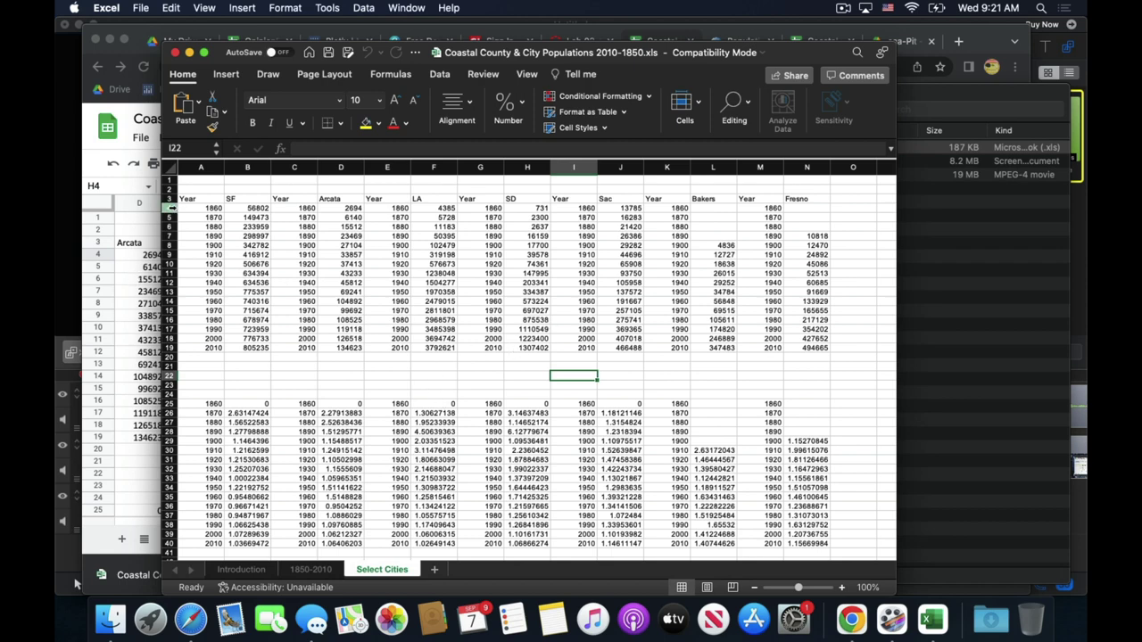
left_click_drag(169, 208, 172, 348)
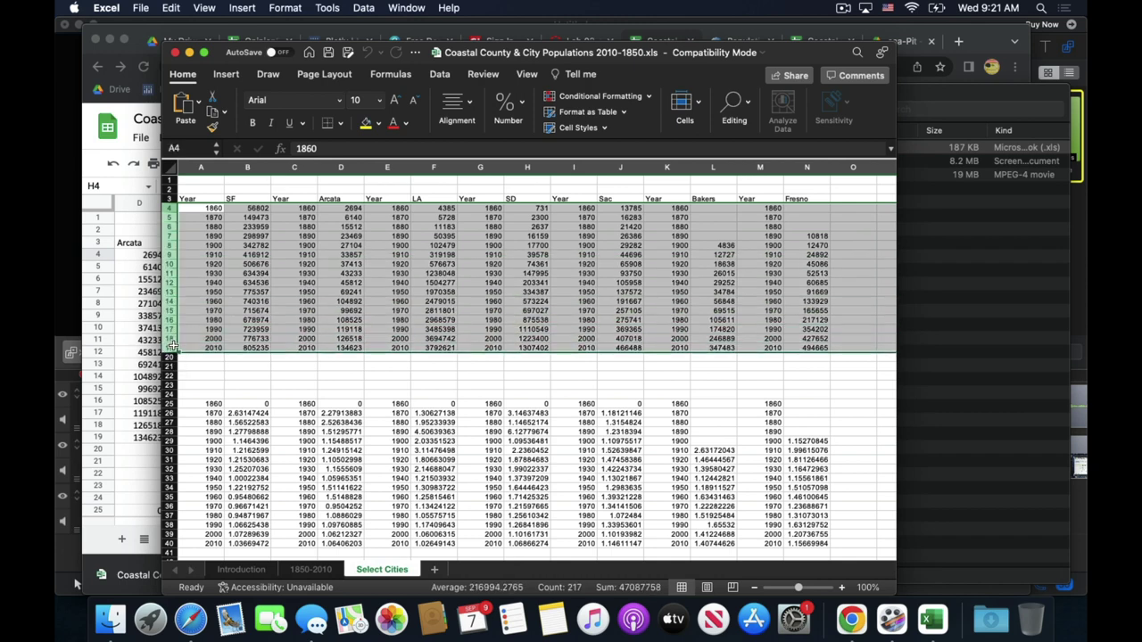